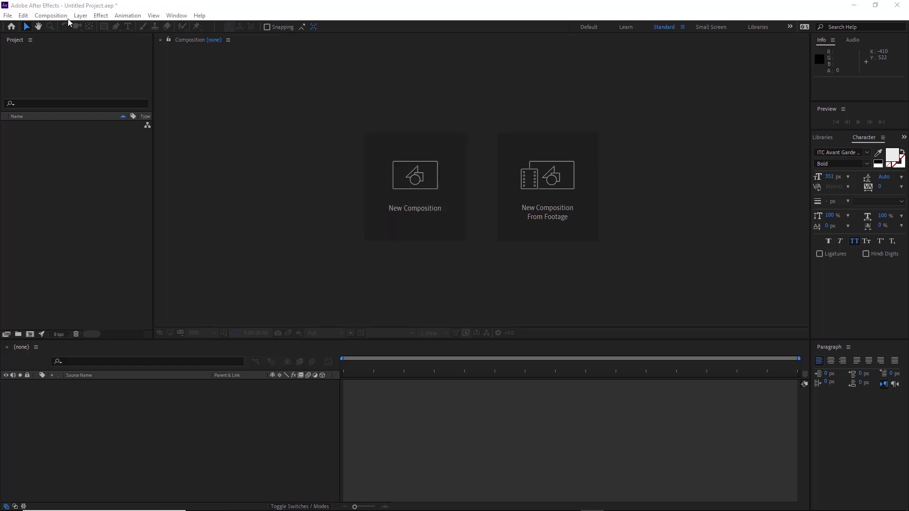
# Step: Create Comp 1 from the HDTV 1080 25 preset, five seconds long, black background
pyautogui.click(46, 18)
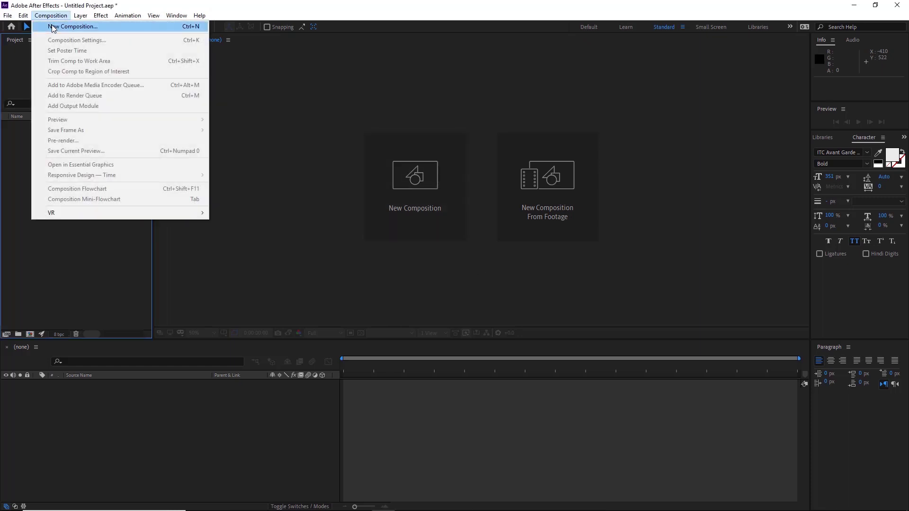
pyautogui.click(100, 26)
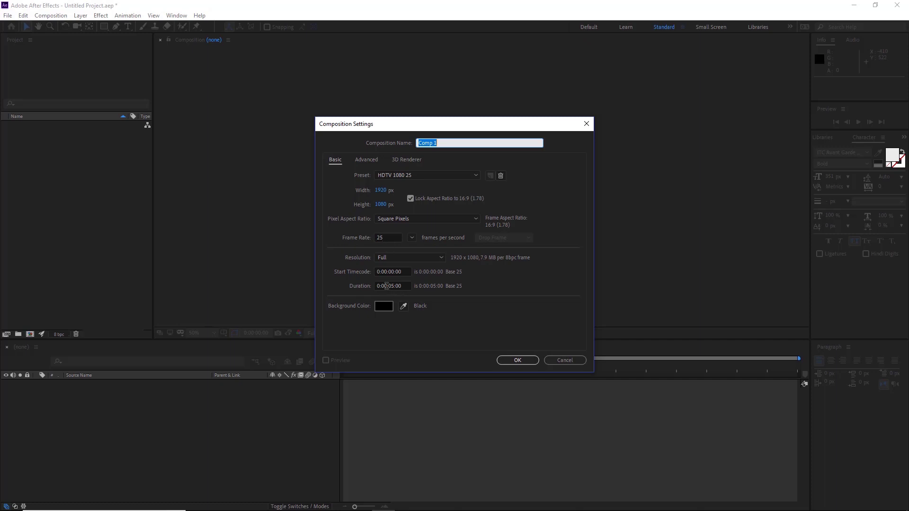
pyautogui.moveTo(391, 286); pyautogui.dragTo(394, 286)
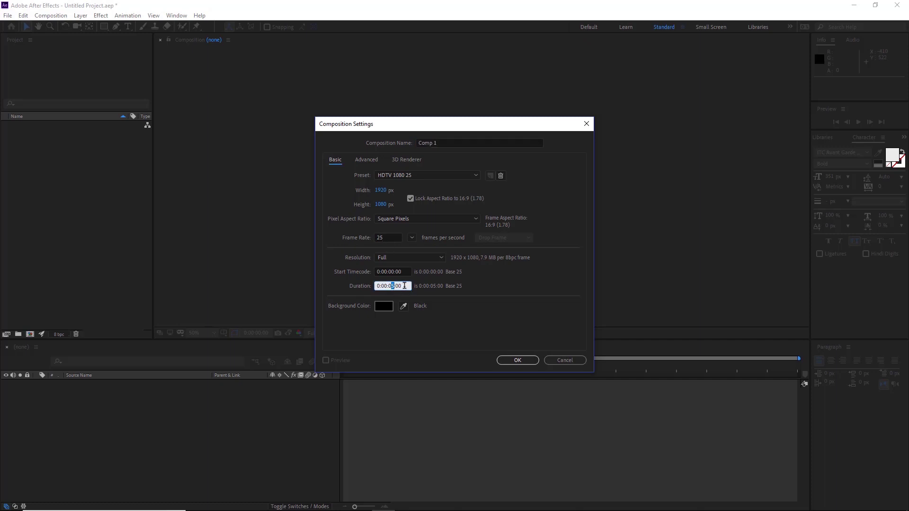
pyautogui.click(518, 360)
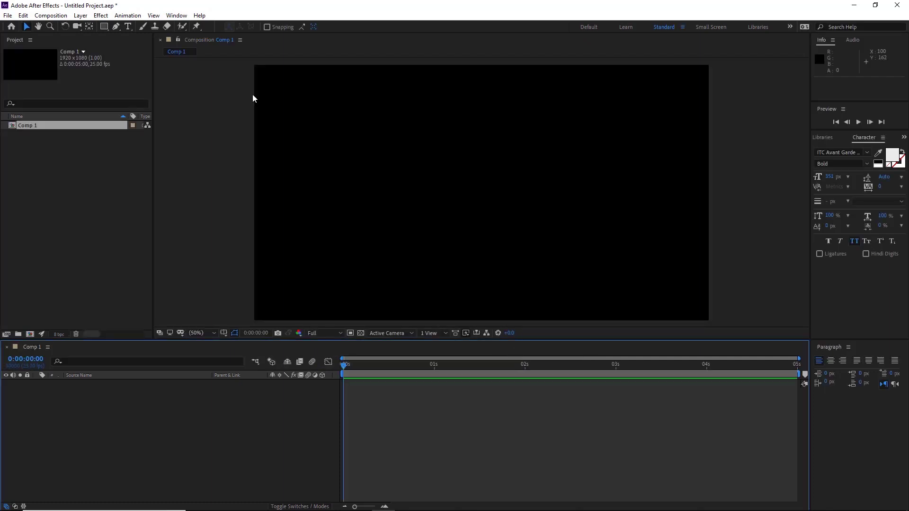
# Step: Add a text layer reading 'one' near the top of the frame
pyautogui.click(128, 27)
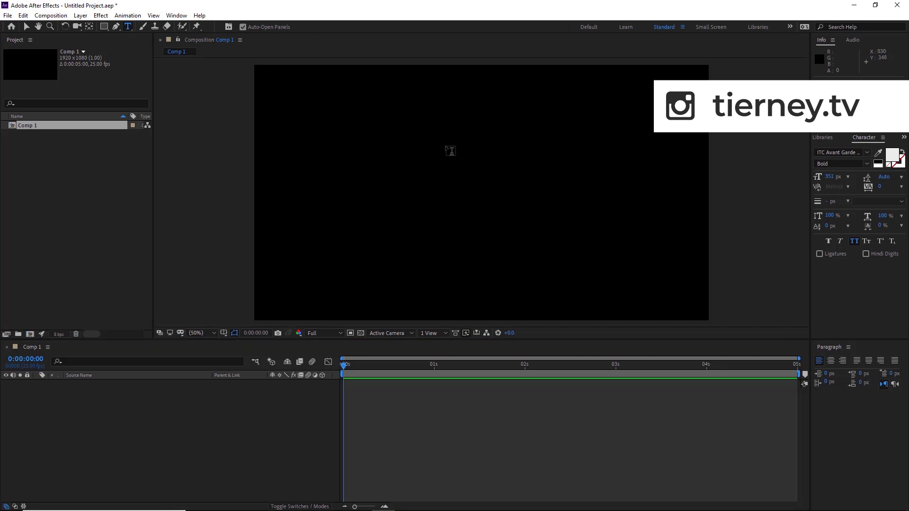
pyautogui.click(423, 137)
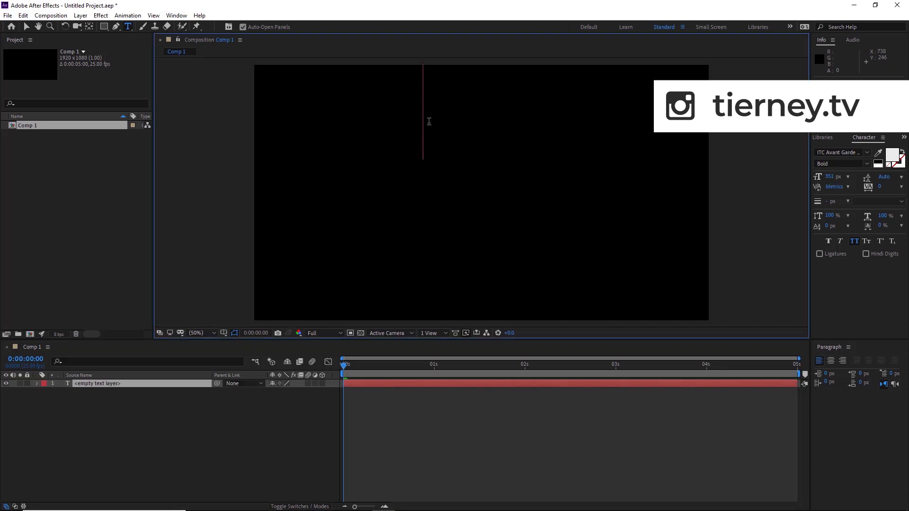
pyautogui.write('one')
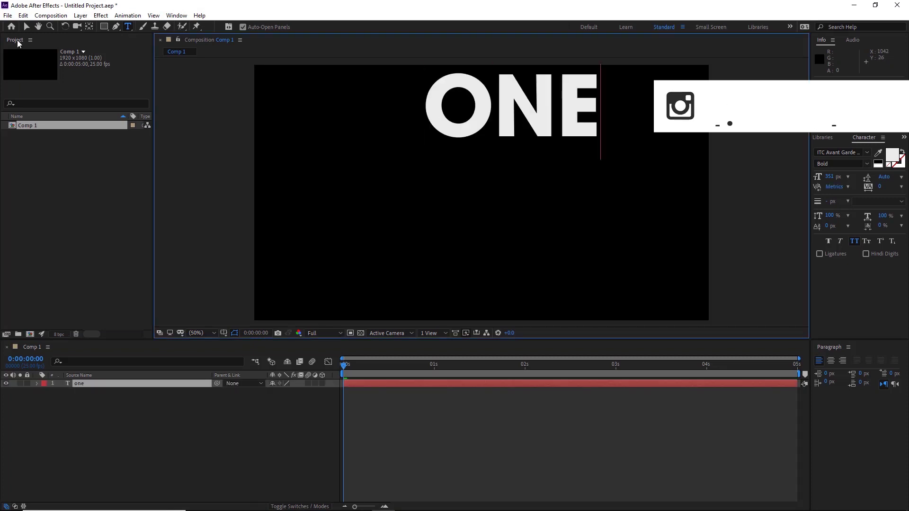
pyautogui.click(27, 26)
pyautogui.moveTo(474, 108); pyautogui.dragTo(422, 132)
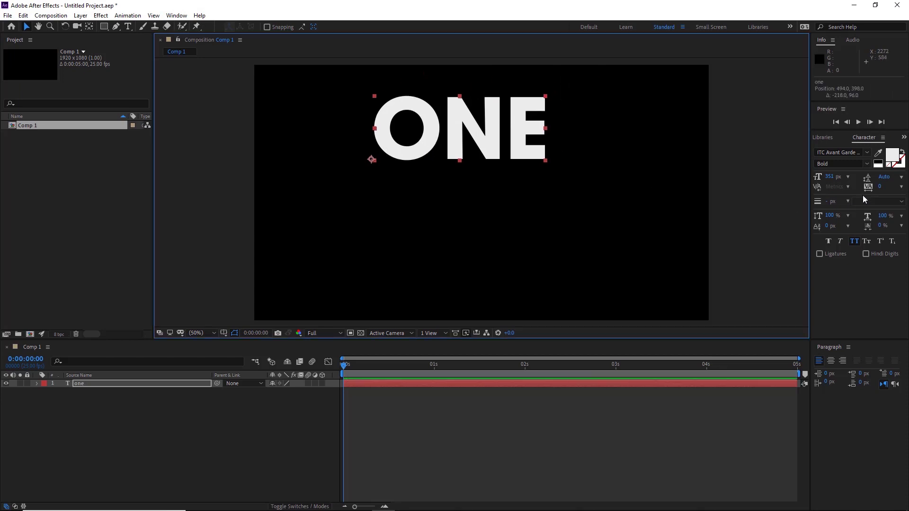
# Step: Set the ONE text to 300 px and move it to the upper-left of the frame
pyautogui.click(856, 240)
pyautogui.click(856, 241)
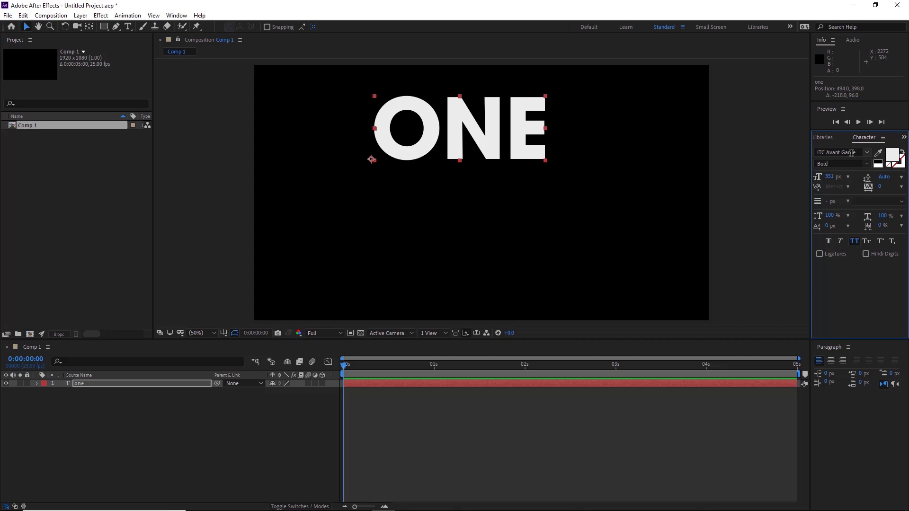
pyautogui.click(867, 153)
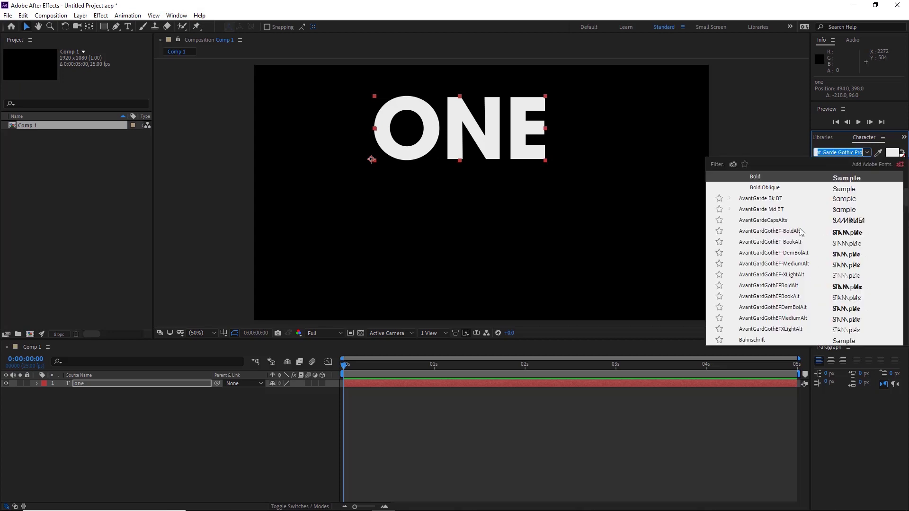
pyautogui.click(868, 156)
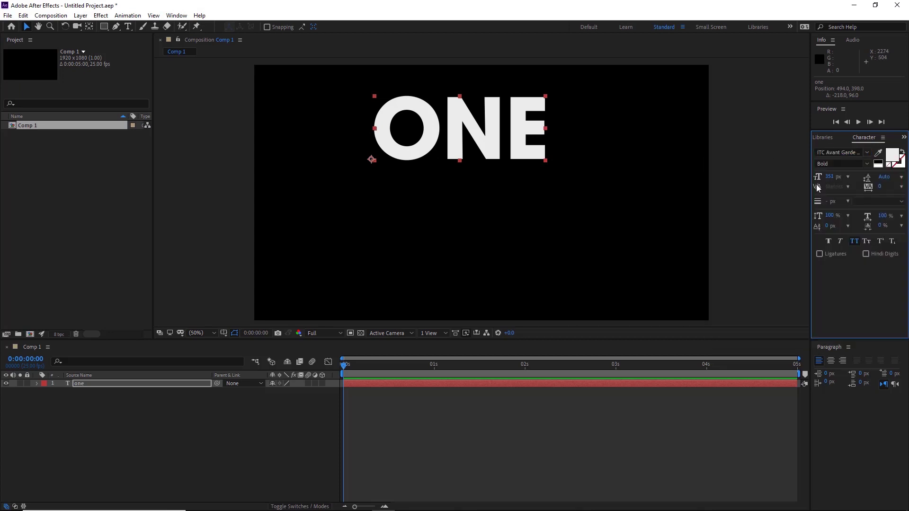
pyautogui.moveTo(830, 179)
pyautogui.mouseDown()
pyautogui.moveTo(809, 179)
pyautogui.moveTo(829, 179)
pyautogui.mouseUp()
pyautogui.click(830, 178)
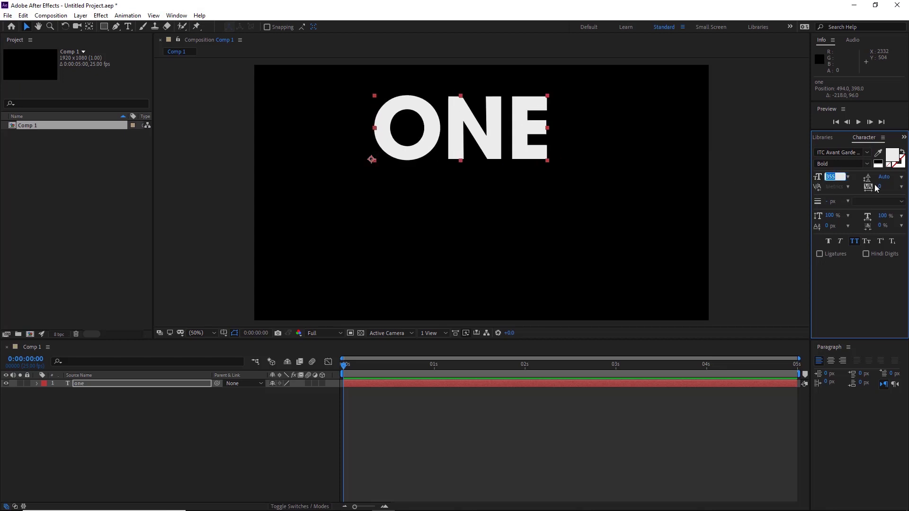
pyautogui.write('300')
pyautogui.press('Return')
pyautogui.moveTo(444, 134); pyautogui.dragTo(377, 117)
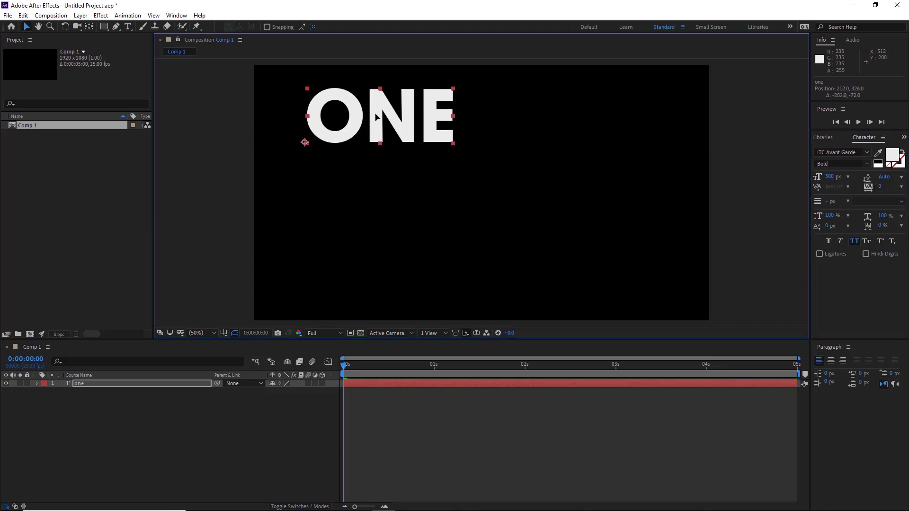
pyautogui.click(107, 383)
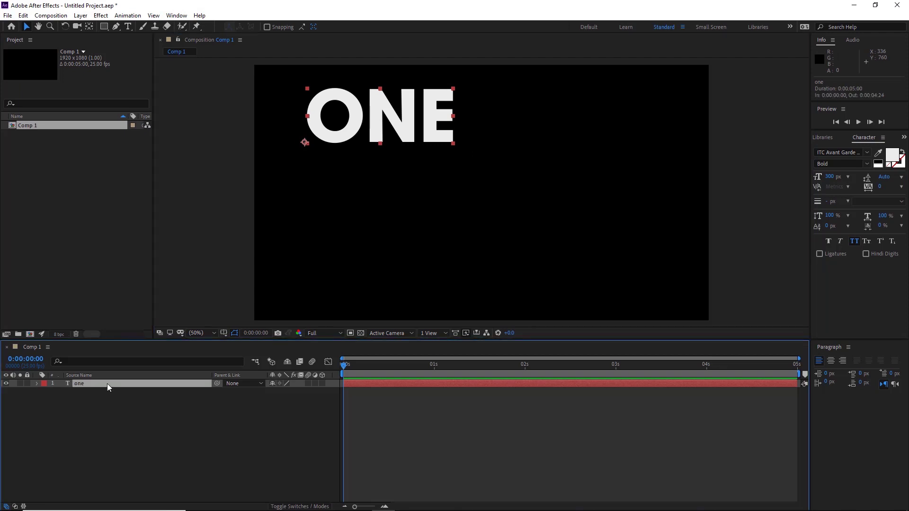
# Step: Duplicate the one layer, move the copy down-right and retype it as TWO
pyautogui.hotkey('ctrl', 'c')
pyautogui.hotkey('ctrl', 'v')
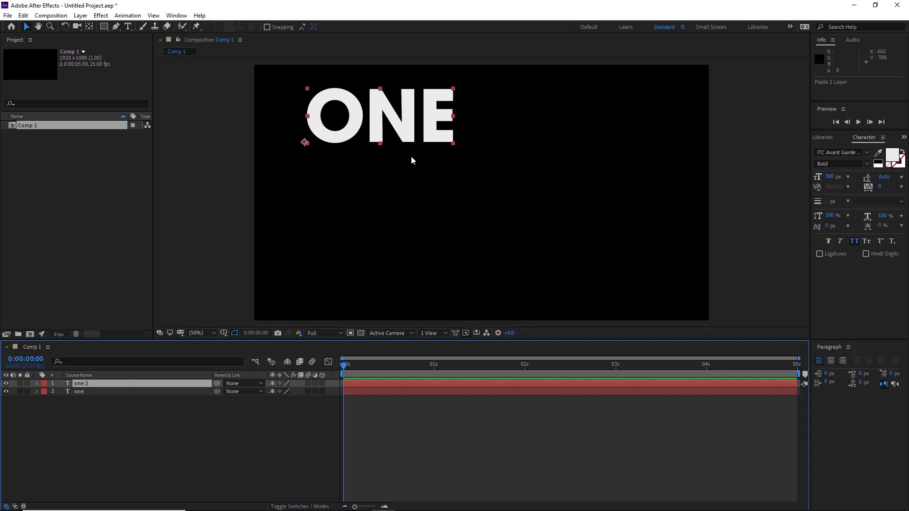
pyautogui.moveTo(422, 136); pyautogui.dragTo(557, 182)
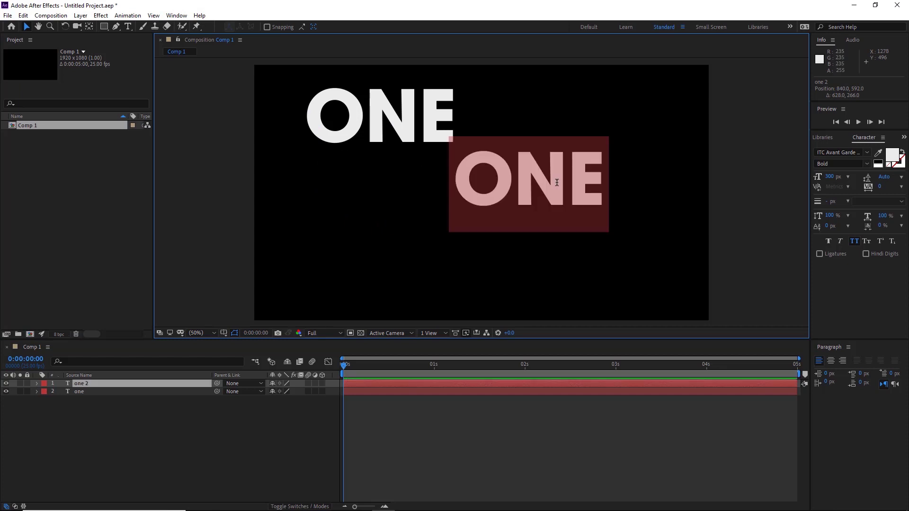
pyautogui.write('two')
pyautogui.click(26, 26)
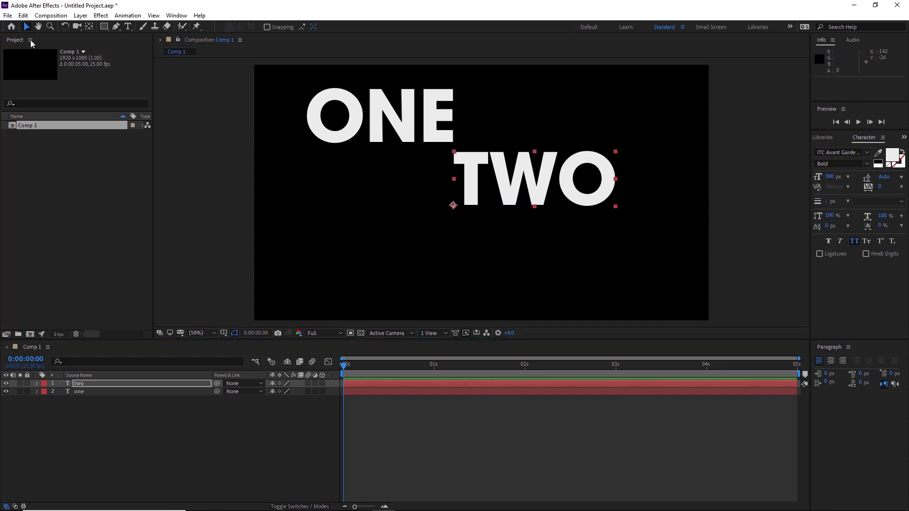
pyautogui.click(123, 421)
pyautogui.click(111, 385)
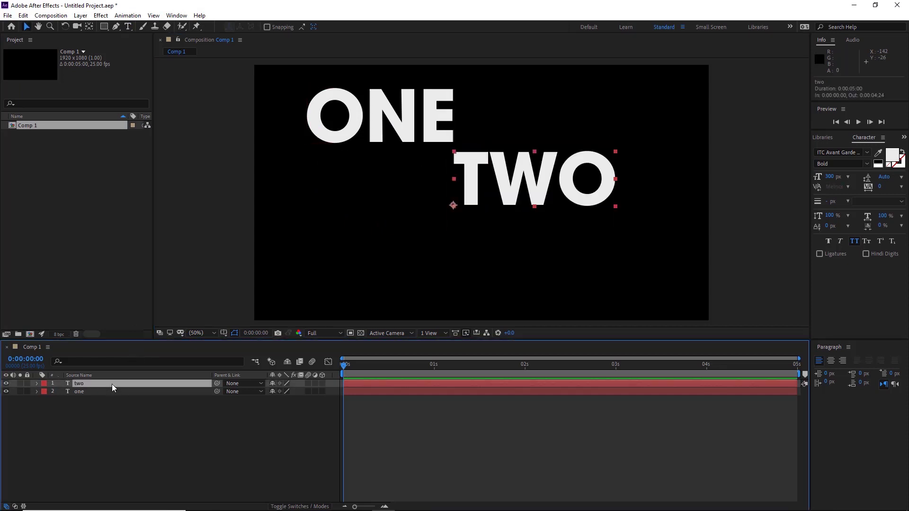
# Step: Duplicate TWO, move the copy down-left beneath ONE and retype it as THREE
pyautogui.hotkey('ctrl', 'c')
pyautogui.hotkey('ctrl', 'v')
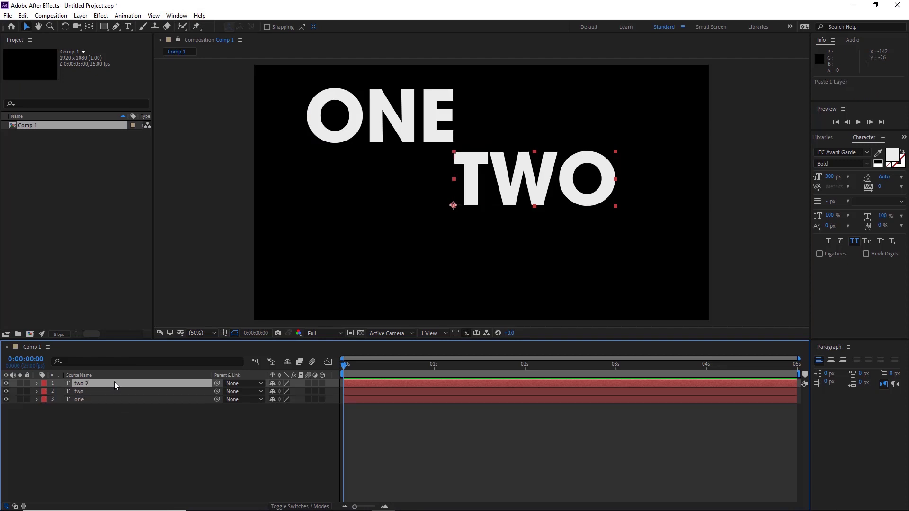
pyautogui.moveTo(550, 190); pyautogui.dragTo(410, 252)
pyautogui.doubleClick(420, 243)
pyautogui.write('THREE')
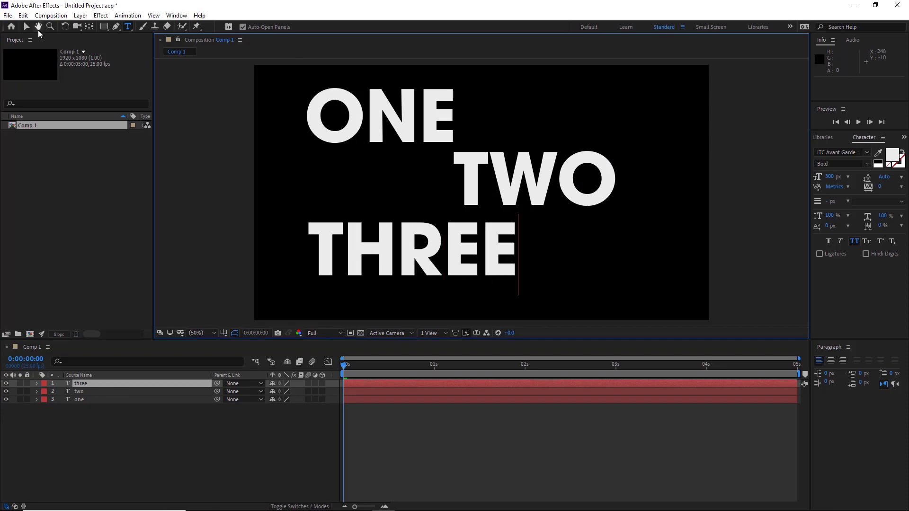
pyautogui.click(27, 26)
pyautogui.moveTo(477, 187); pyautogui.dragTo(481, 188)
pyautogui.click(407, 121)
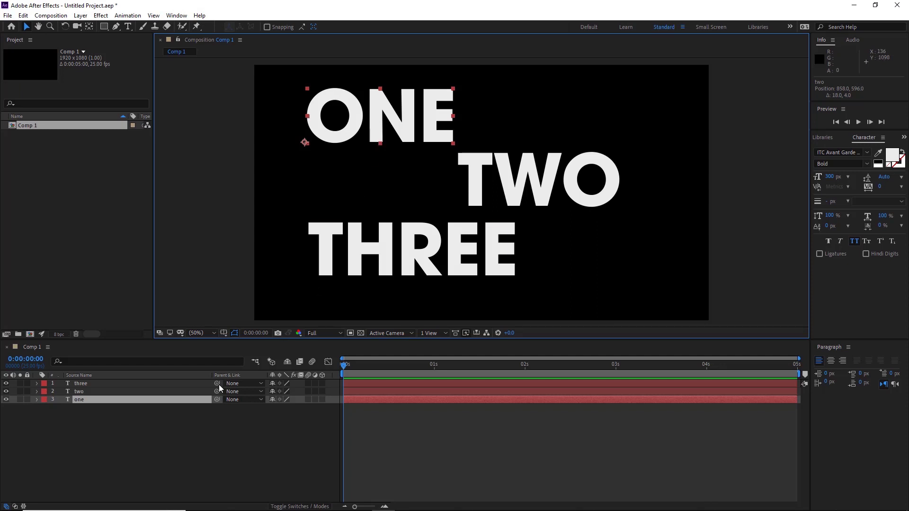
# Step: Keyframe ONE's Position at 0:00:00:13, then drag it off the left edge at frame 0
pyautogui.click(188, 407)
pyautogui.click(87, 400)
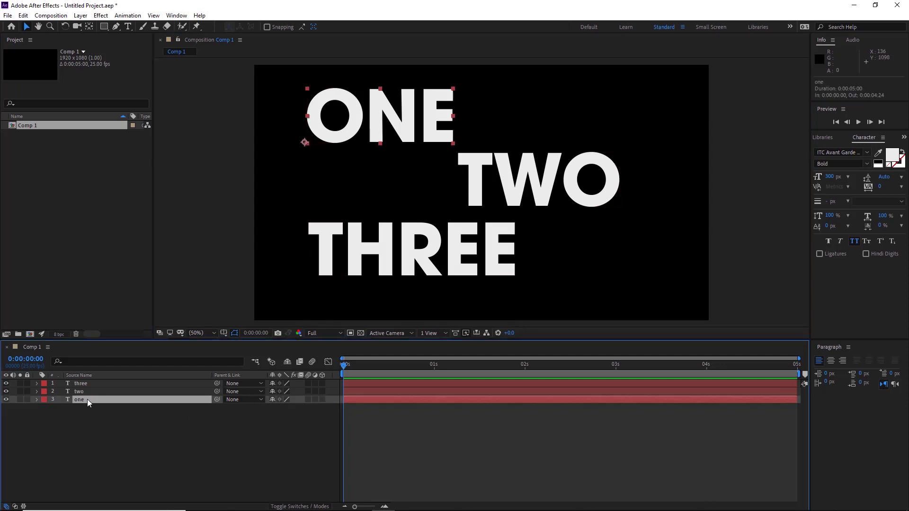
pyautogui.press('p')
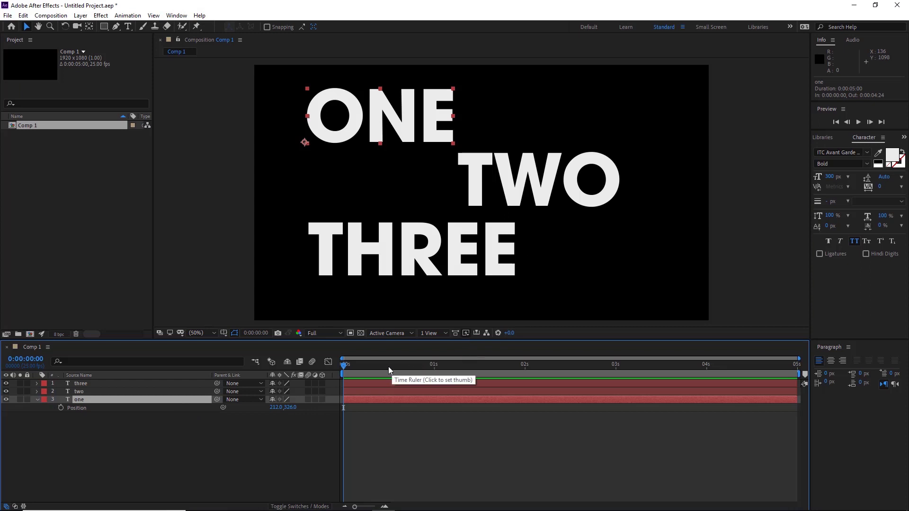
pyautogui.moveTo(389, 366); pyautogui.dragTo(390, 365)
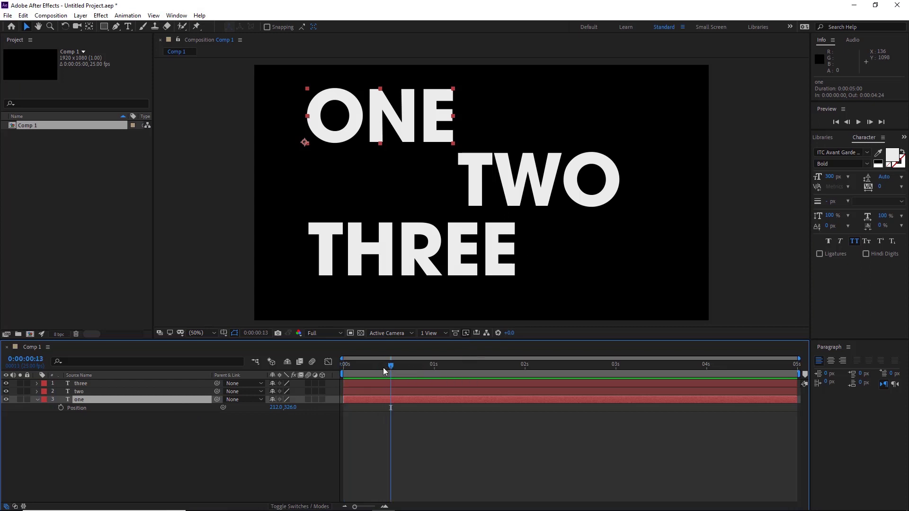
pyautogui.click(61, 407)
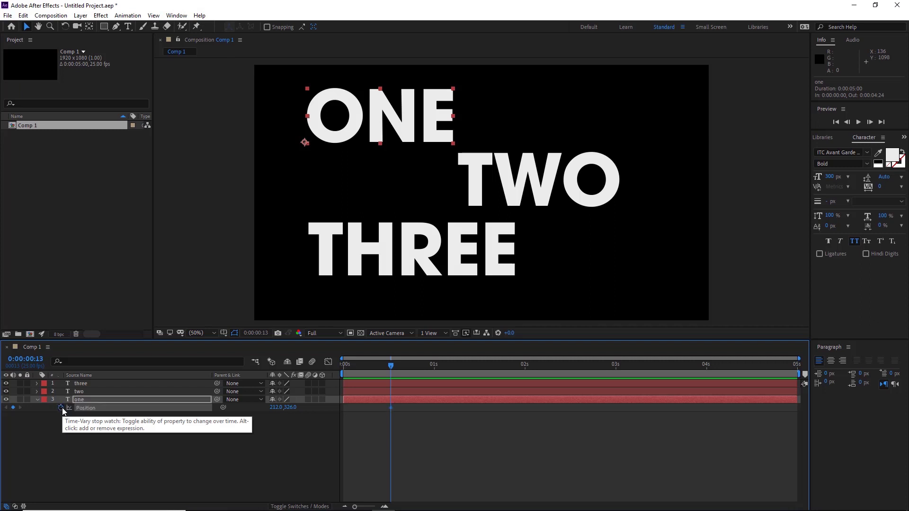
pyautogui.moveTo(392, 365); pyautogui.dragTo(337, 368)
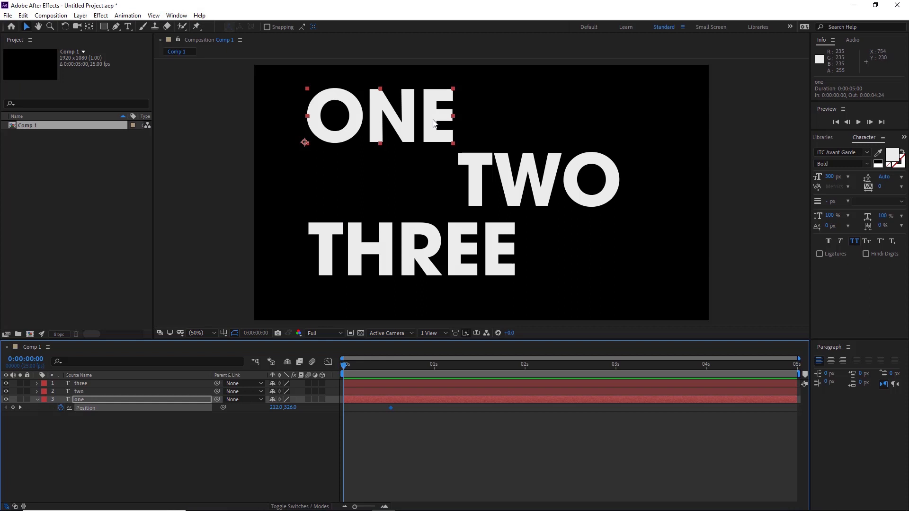
pyautogui.moveTo(431, 123); pyautogui.dragTo(224, 122)
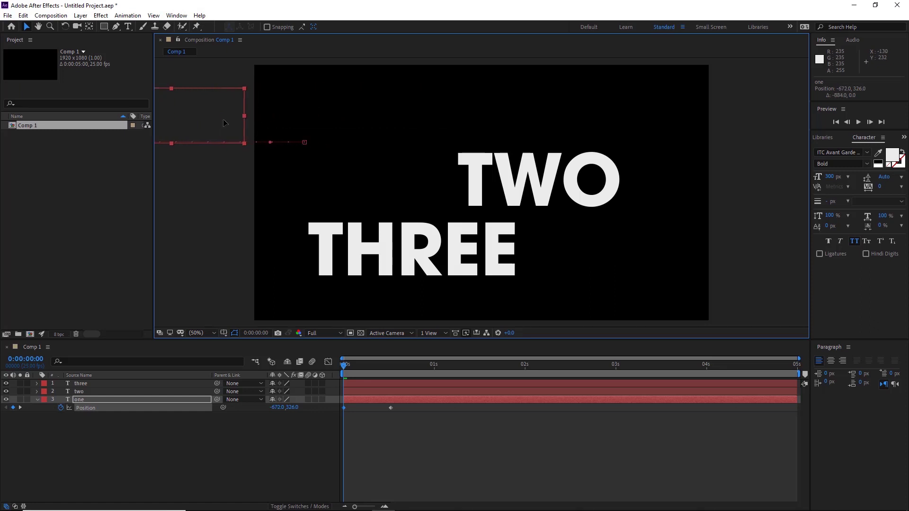
# Step: Apply Easy Ease In to ONE's two Position keyframes and preview the slide-in
pyautogui.click(326, 365)
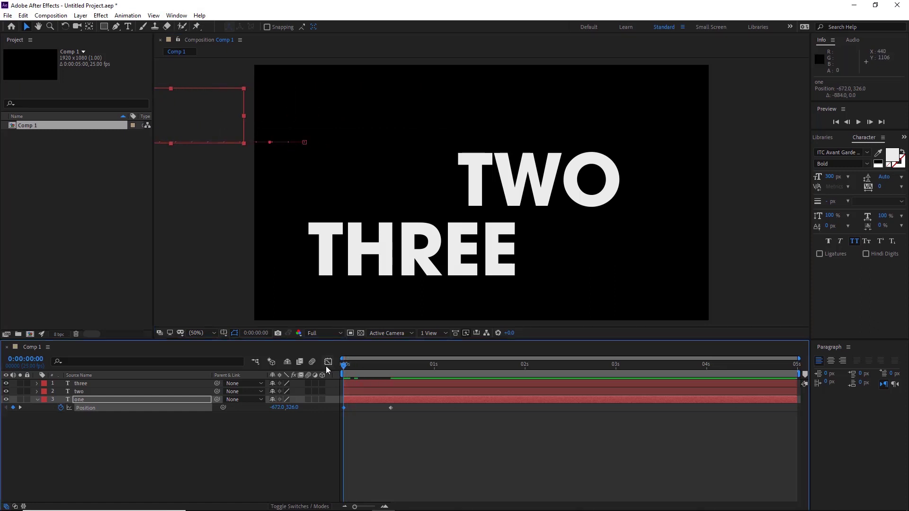
pyautogui.press('space')
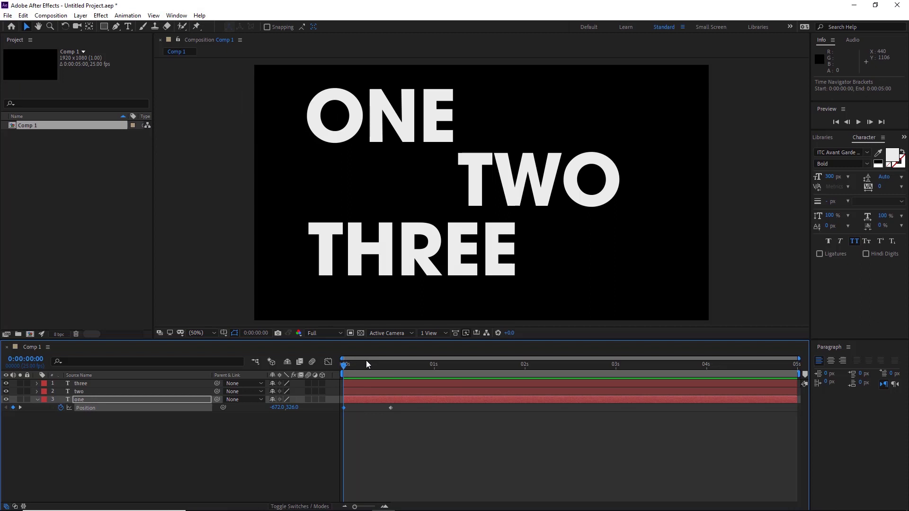
pyautogui.press('space')
pyautogui.moveTo(424, 422); pyautogui.dragTo(341, 407)
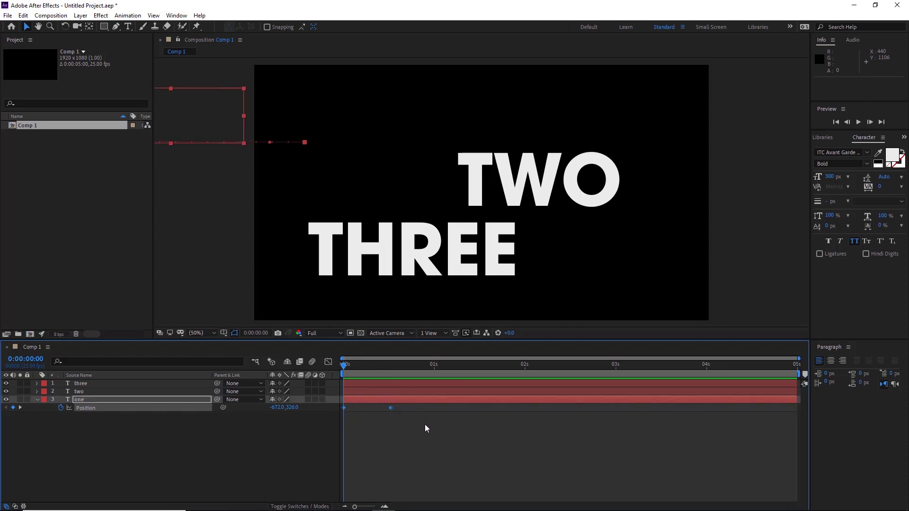
pyautogui.moveTo(425, 425); pyautogui.dragTo(342, 405)
pyautogui.rightClick(344, 407)
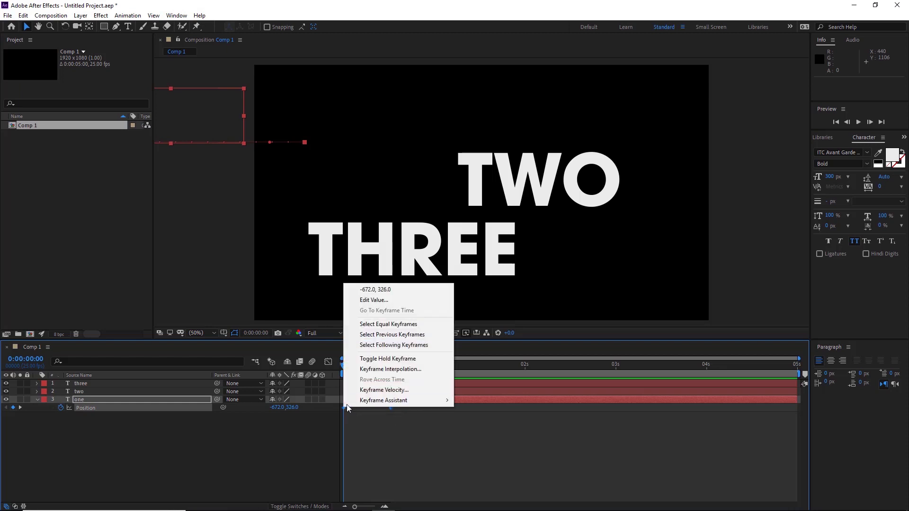
pyautogui.moveTo(355, 401)
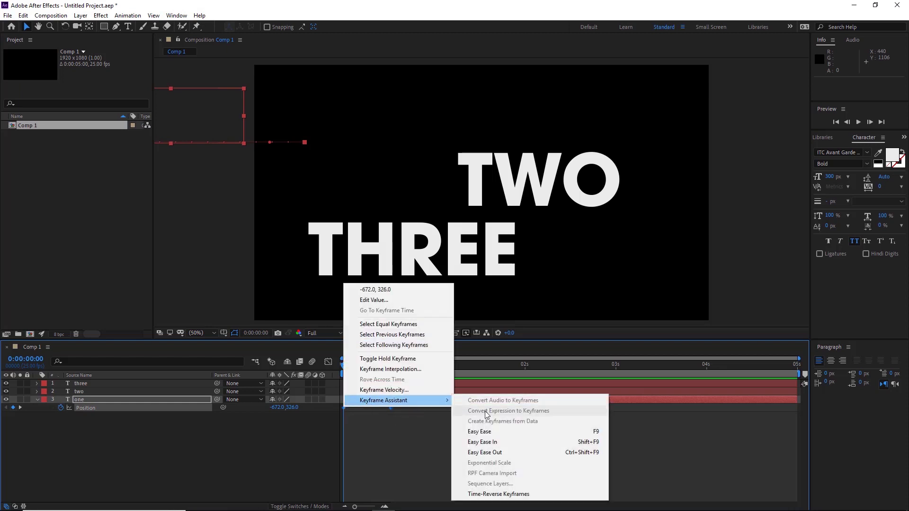
pyautogui.click(509, 442)
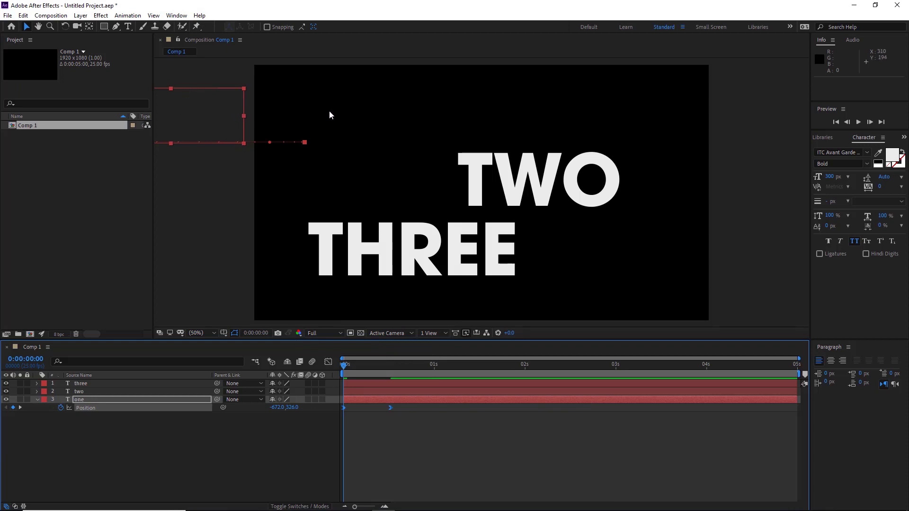
pyautogui.press('space')
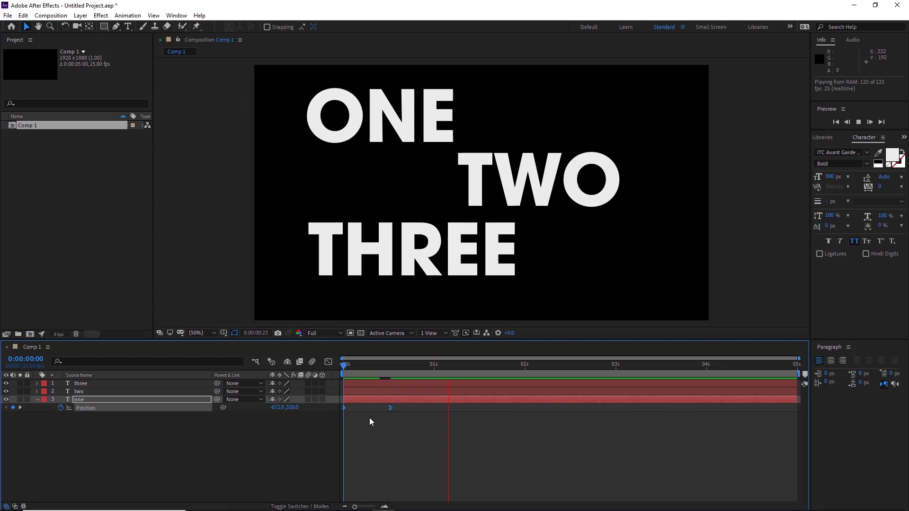
pyautogui.press('space')
# Step: Turn on the 3D Layer switch for the TWO layer
pyautogui.click(147, 390)
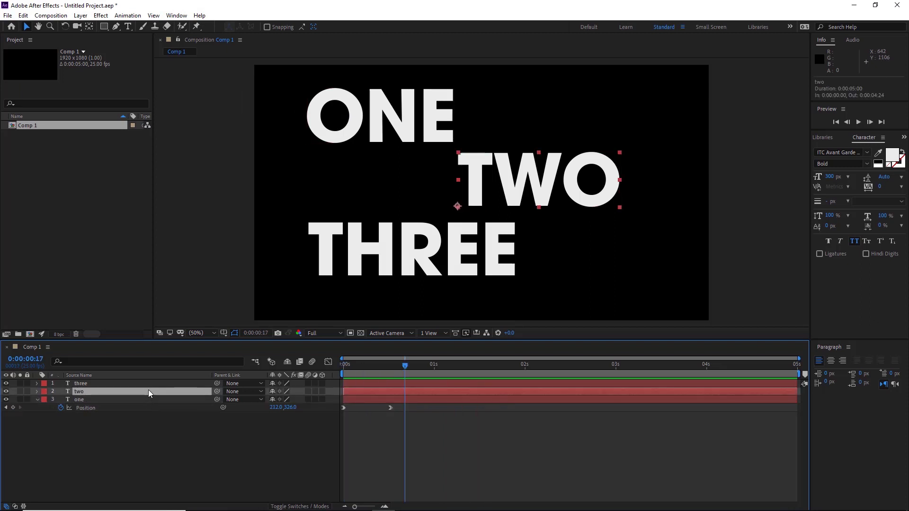
pyautogui.click(322, 391)
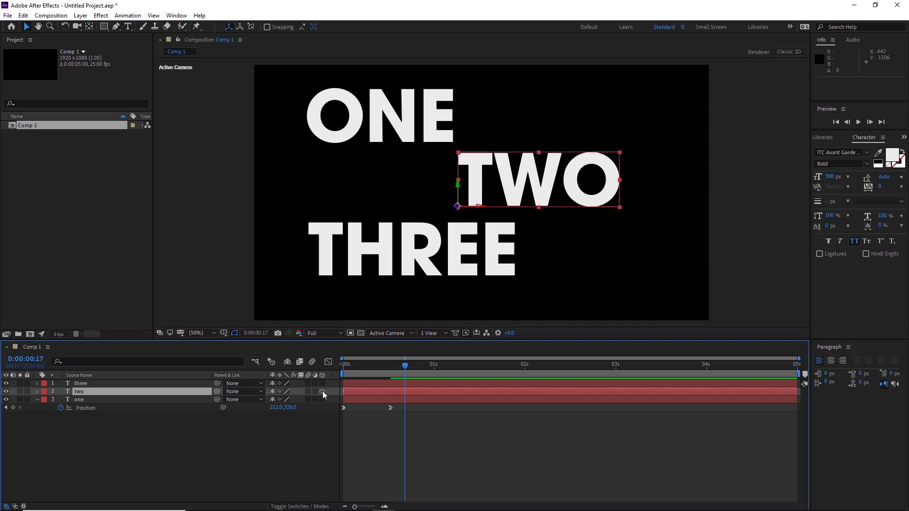
pyautogui.click(304, 506)
pyautogui.click(306, 506)
# Step: At 0:00:00:13, reveal TWO's rotation properties and select Y Rotation, leaving it at 0°
pyautogui.moveTo(393, 365); pyautogui.dragTo(391, 365)
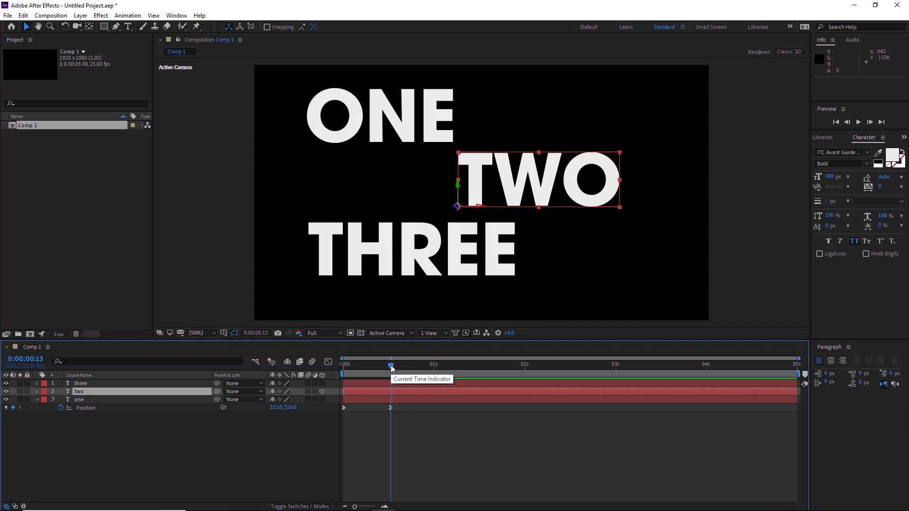
pyautogui.press('r')
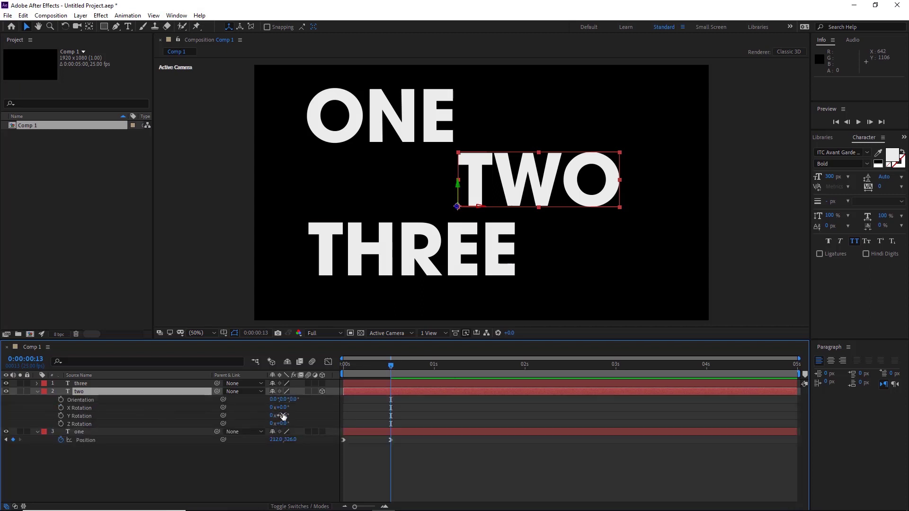
pyautogui.moveTo(275, 416)
pyautogui.mouseDown()
pyautogui.moveTo(249, 414)
pyautogui.moveTo(288, 409)
pyautogui.mouseUp()
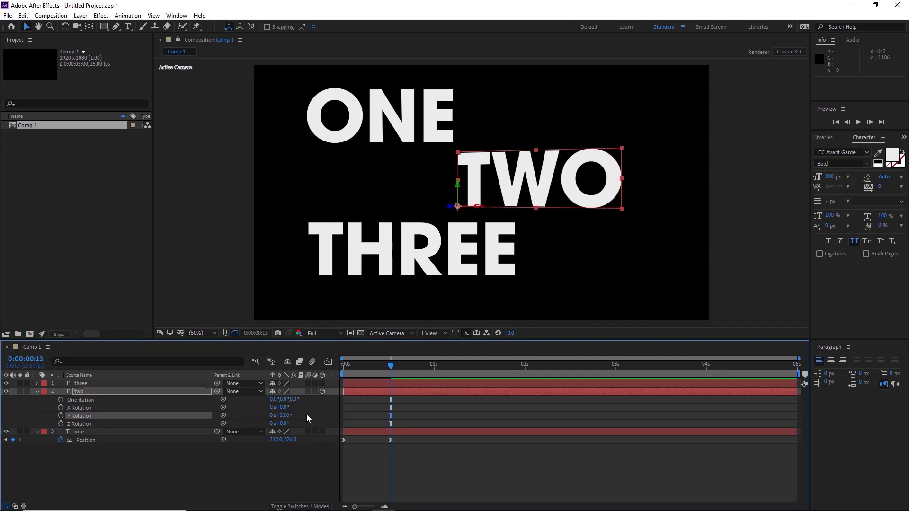
pyautogui.hotkey('ctrl', 'z')
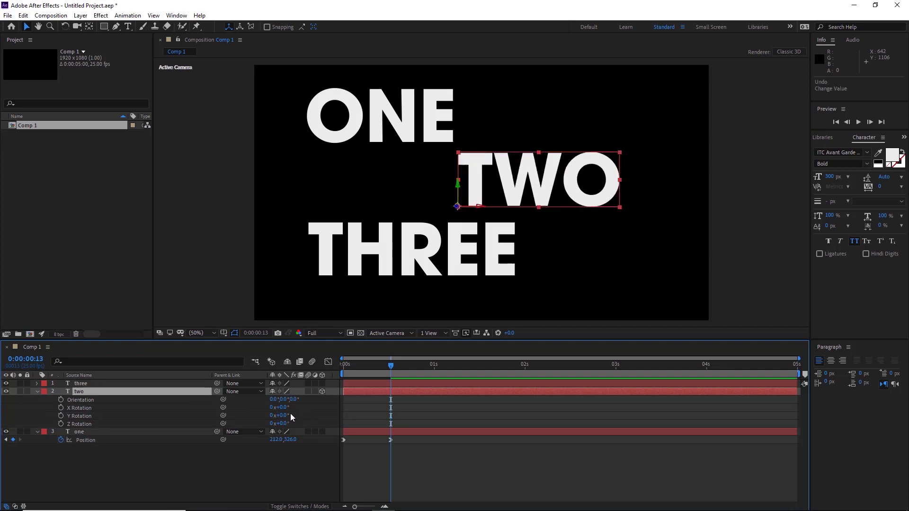
pyautogui.click(75, 415)
# Step: Keyframe TWO's Y Rotation at 0° at one second and -92° at frame 13
pyautogui.click(61, 416)
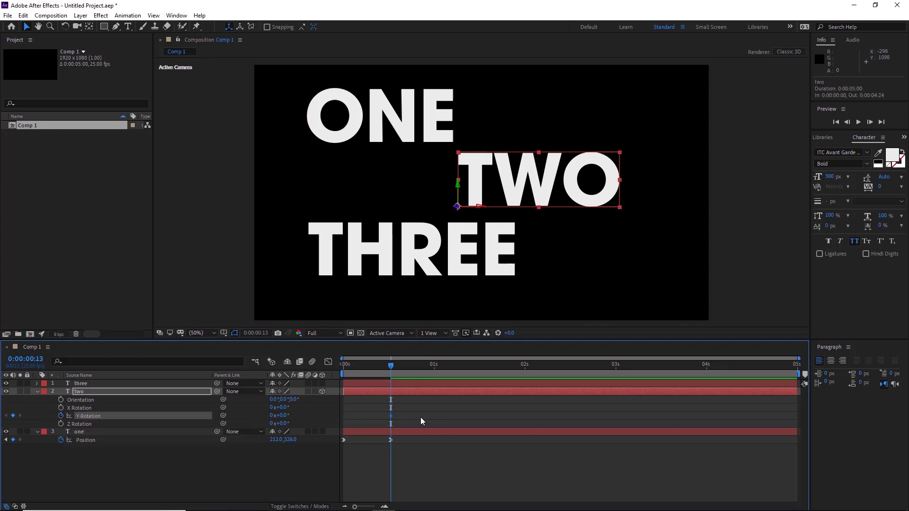
pyautogui.moveTo(391, 416); pyautogui.dragTo(435, 419)
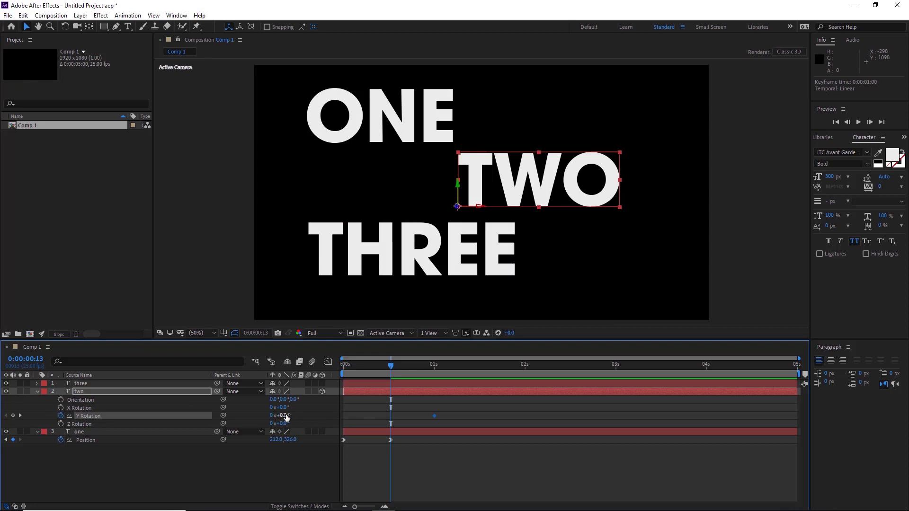
pyautogui.moveTo(286, 416); pyautogui.dragTo(246, 418)
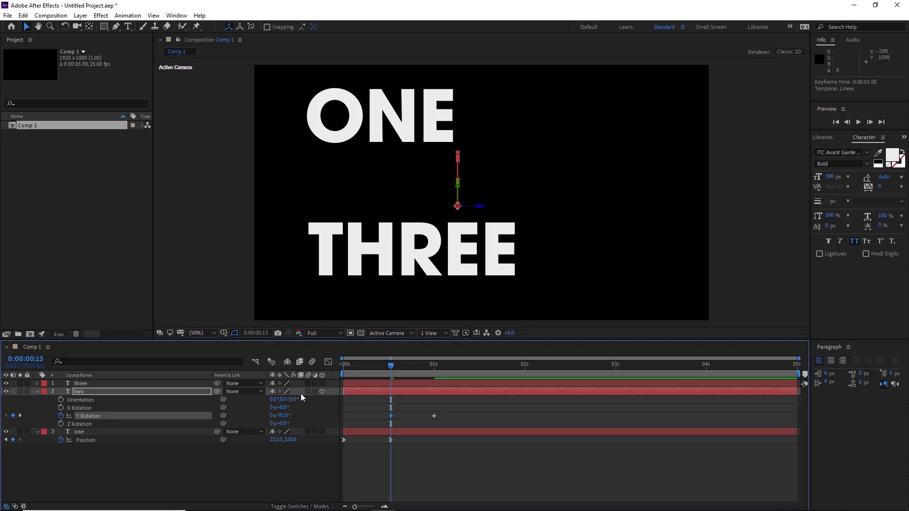
# Step: Trim layer two to start at frame 12 and preview its rotation into view
pyautogui.moveTo(341, 391); pyautogui.dragTo(307, 388)
pyautogui.press('space')
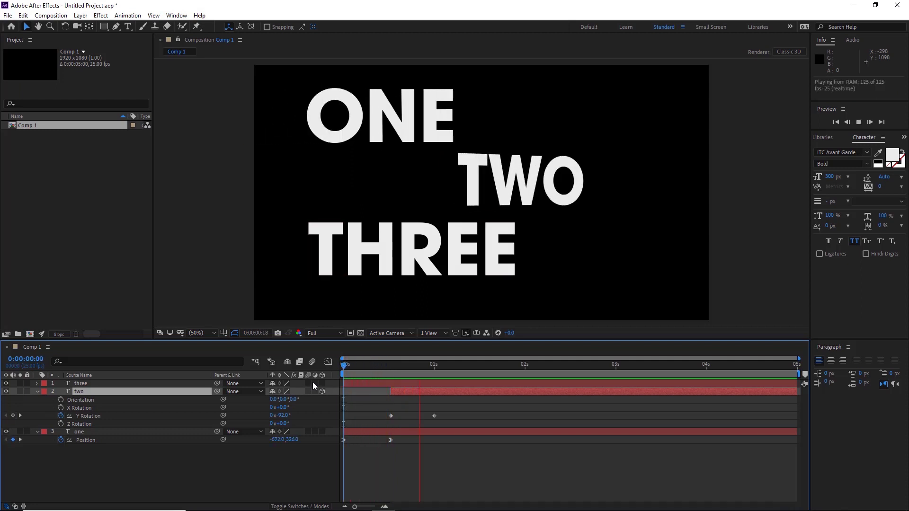
pyautogui.moveTo(388, 365); pyautogui.dragTo(442, 361)
pyautogui.click(433, 418)
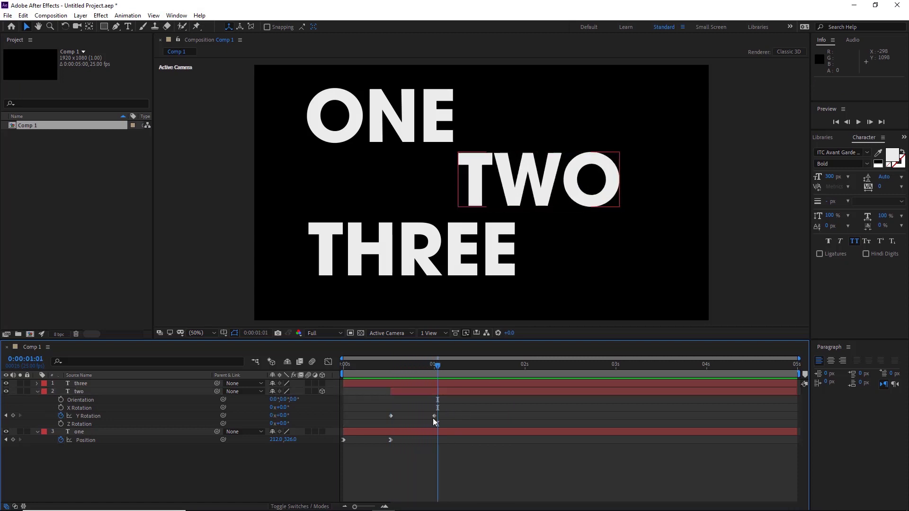
# Step: Apply Easy Ease In to TWO's Y Rotation keyframes
pyautogui.moveTo(464, 402); pyautogui.dragTo(387, 423)
pyautogui.rightClick(391, 416)
pyautogui.moveTo(403, 410)
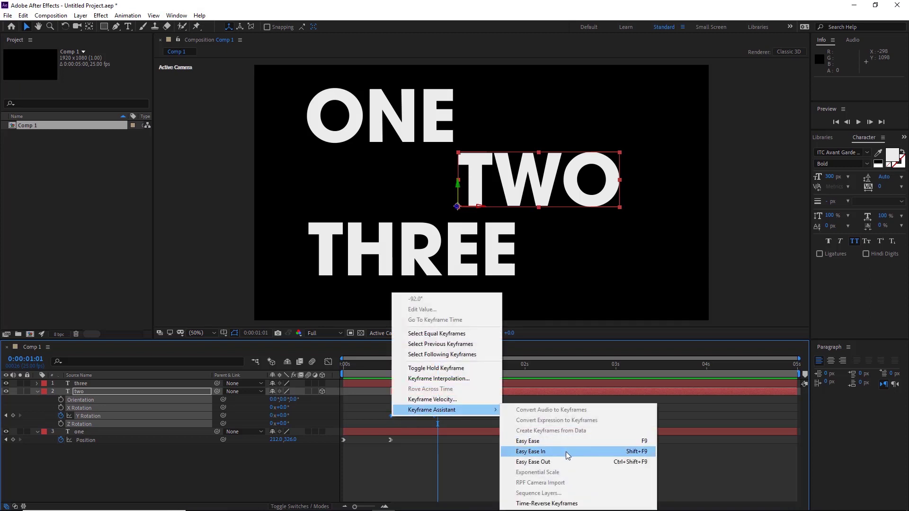
pyautogui.click(652, 450)
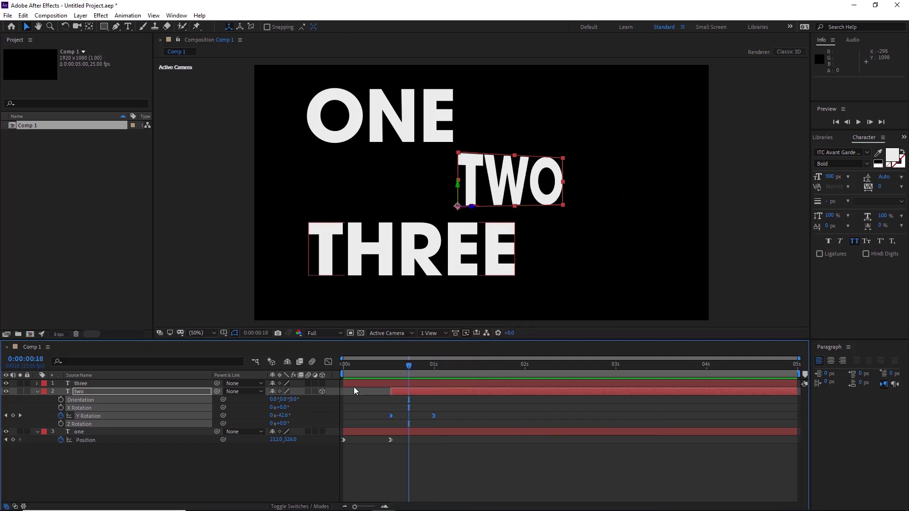
# Step: Enable motion blur on the text layers and the composition, then scrub to check it
pyautogui.click(308, 392)
pyautogui.click(308, 384)
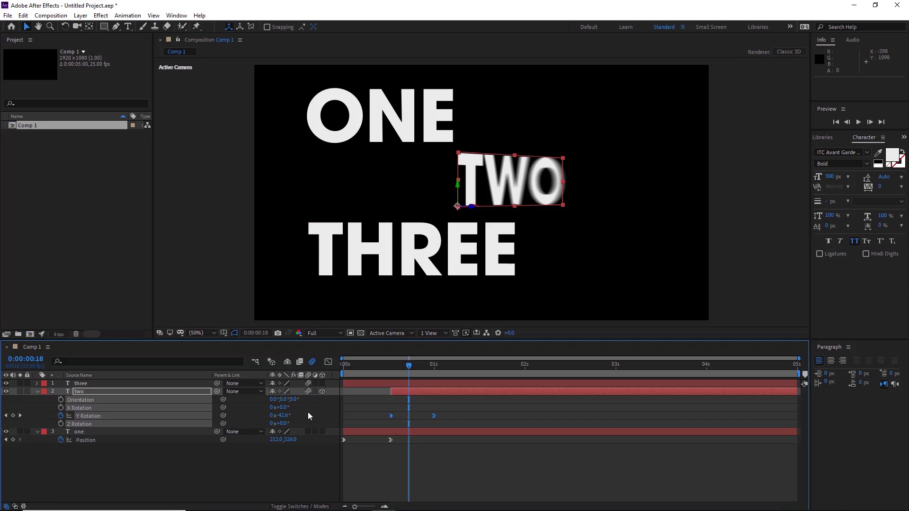
pyautogui.click(308, 432)
pyautogui.moveTo(396, 365); pyautogui.dragTo(312, 379)
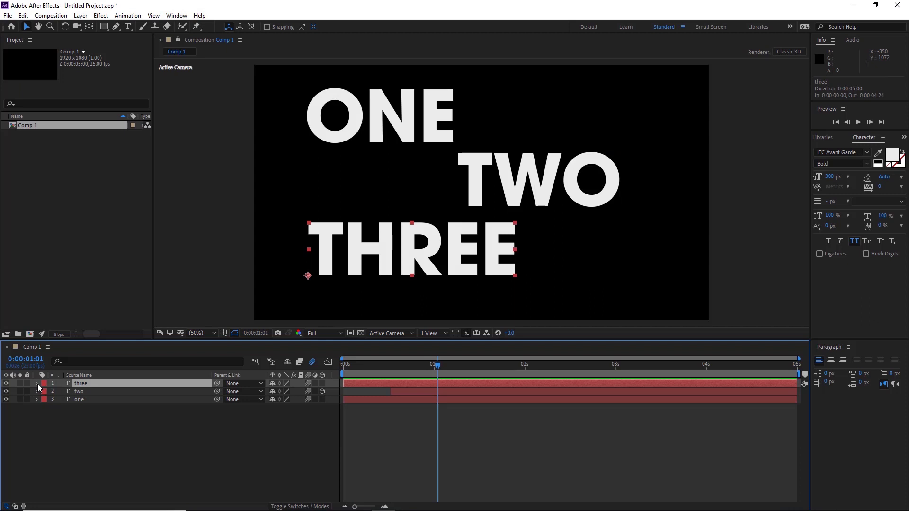
# Step: Add a Character Offset text animator to THREE and expand its Range Selector 1
pyautogui.click(37, 383)
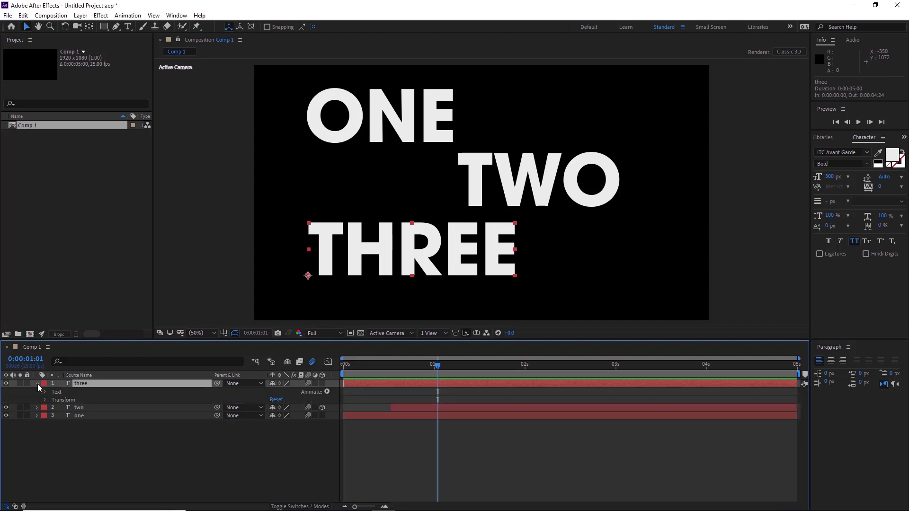
pyautogui.click(326, 392)
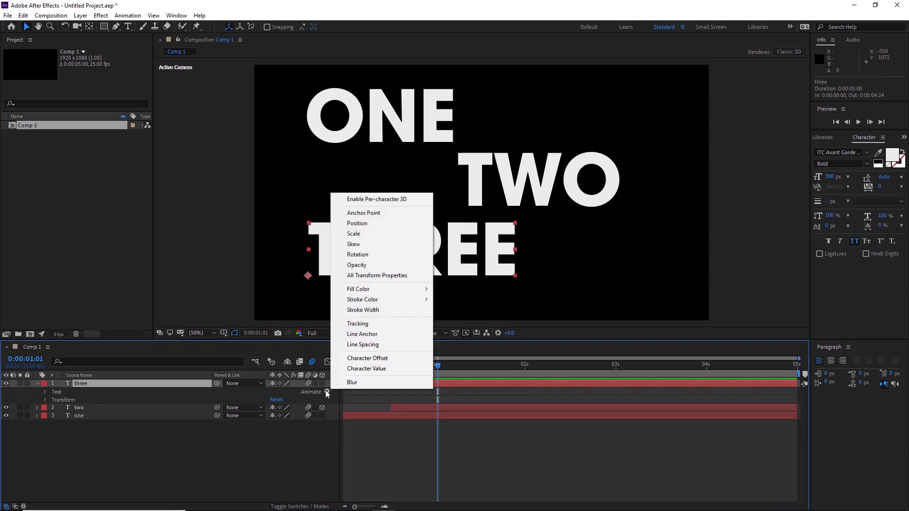
pyautogui.click(400, 358)
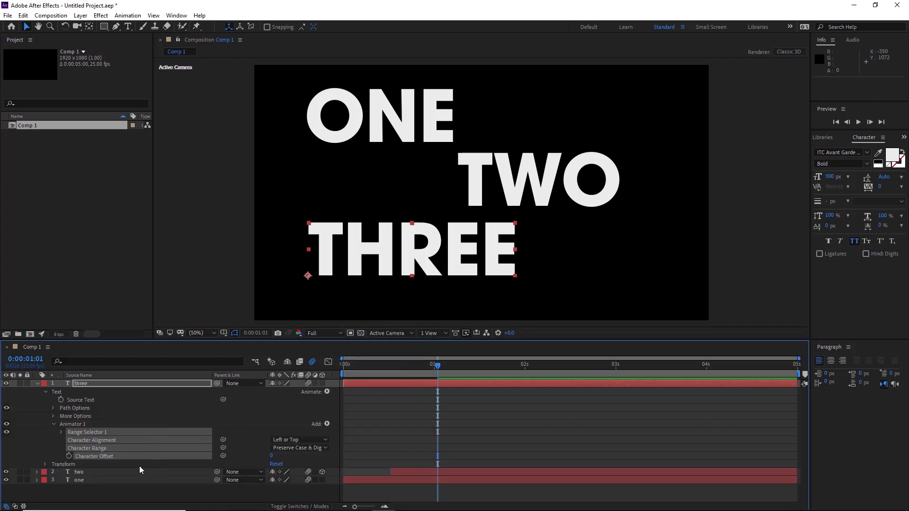
pyautogui.click(62, 432)
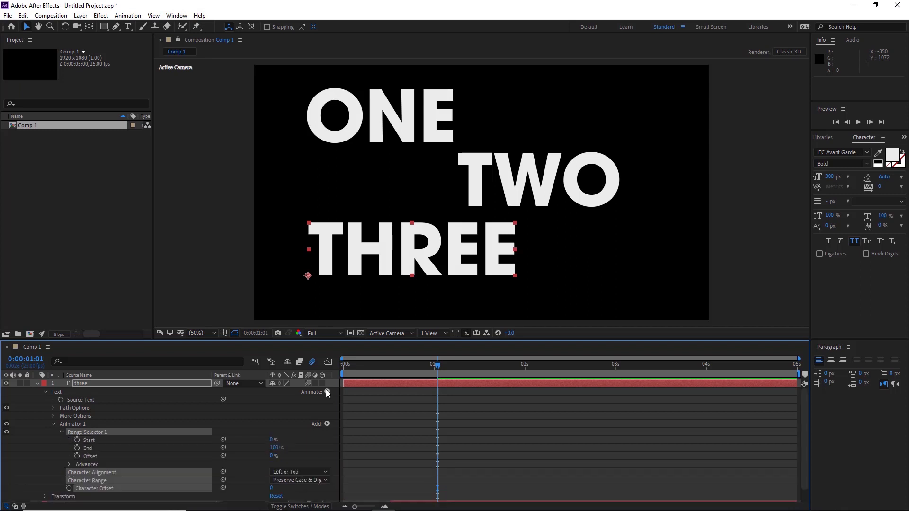
# Step: Add a Scale property to THREE's Animator 1
pyautogui.click(327, 424)
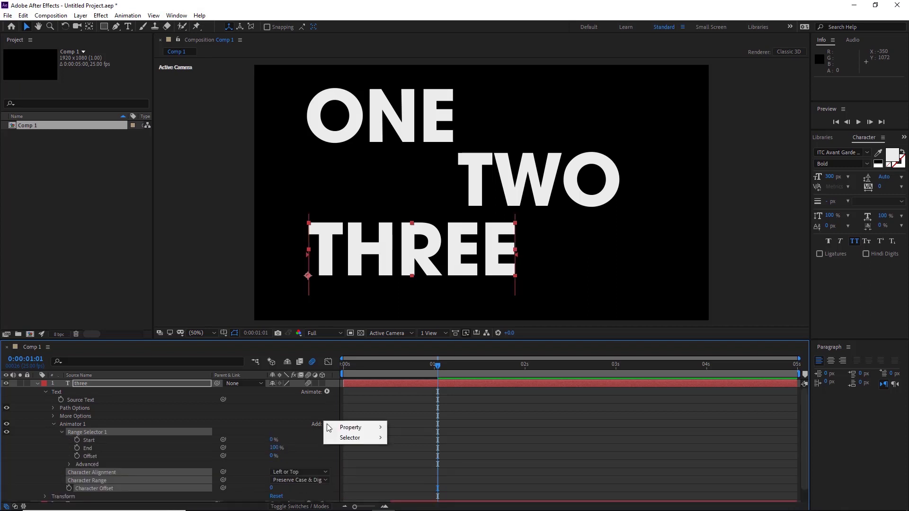
pyautogui.moveTo(341, 428)
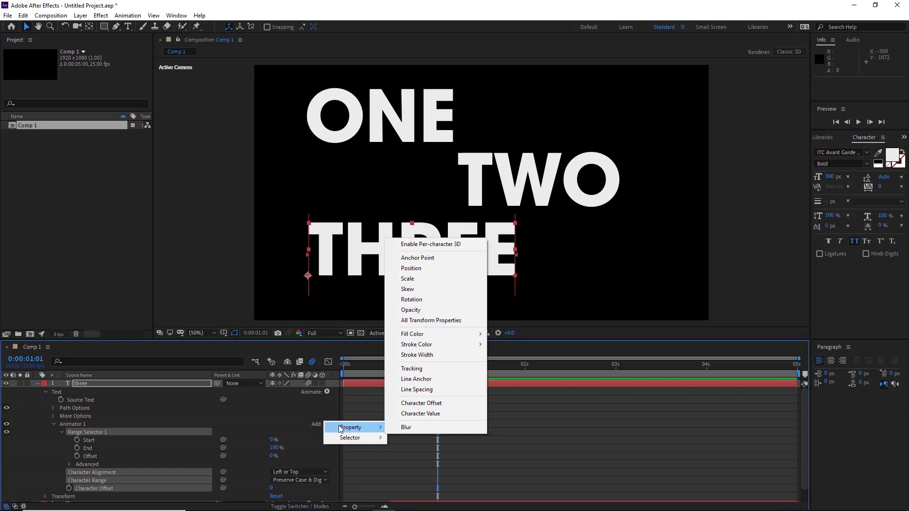
pyautogui.click(442, 280)
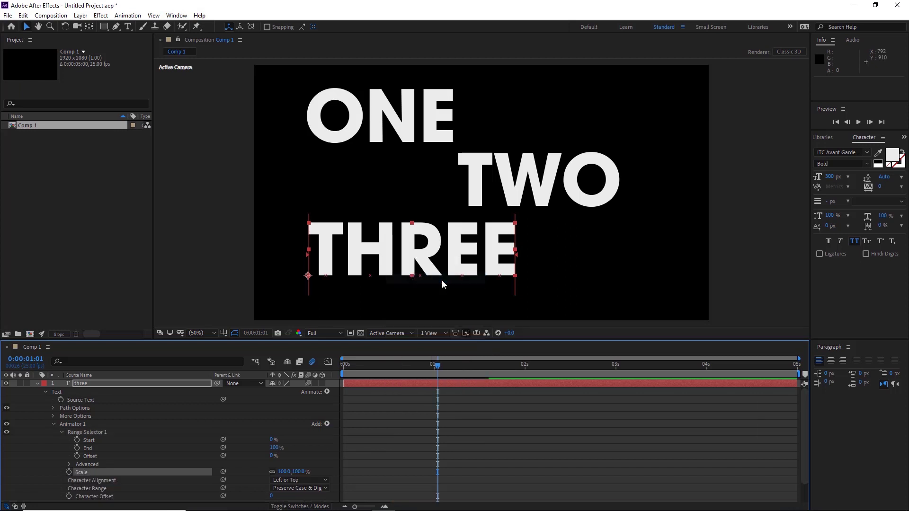
# Step: Replace the Scale property with Position set to 0,423, dropping THREE's letters below the frame
pyautogui.hotkey('ctrl', 'z')
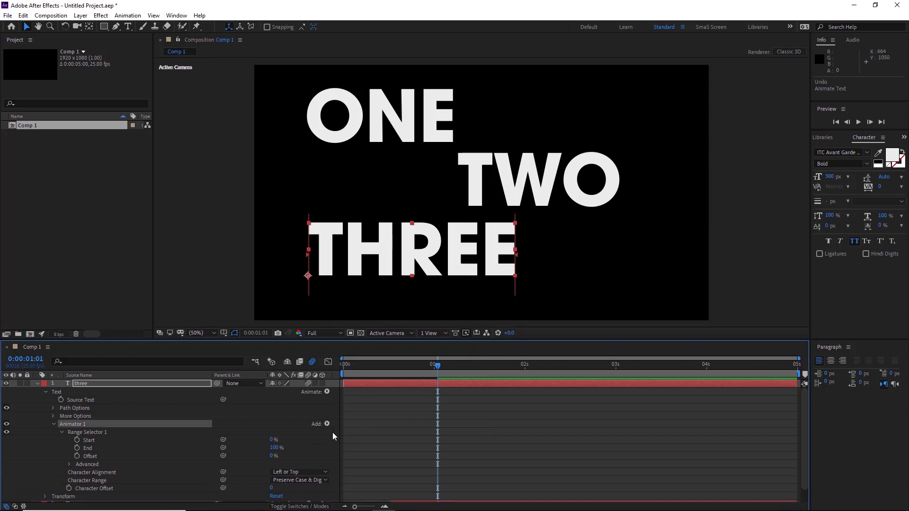
pyautogui.click(327, 424)
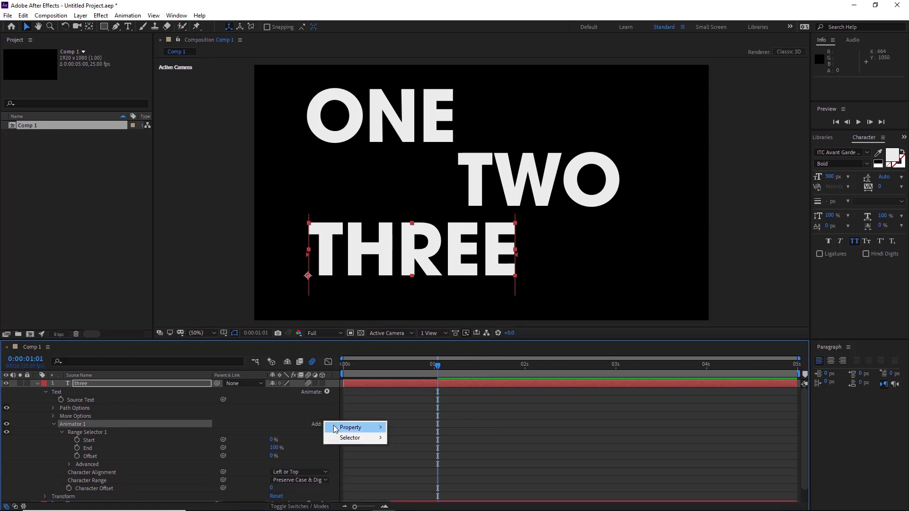
pyautogui.moveTo(333, 425)
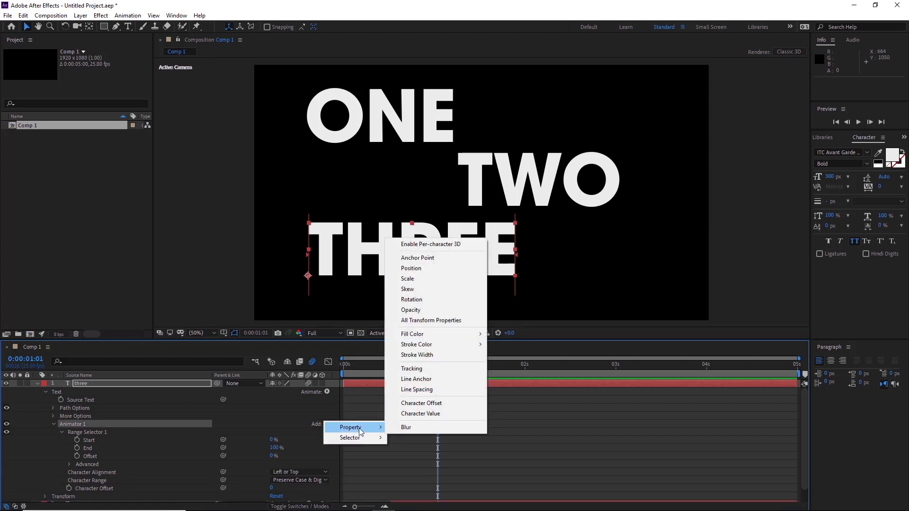
pyautogui.click(432, 274)
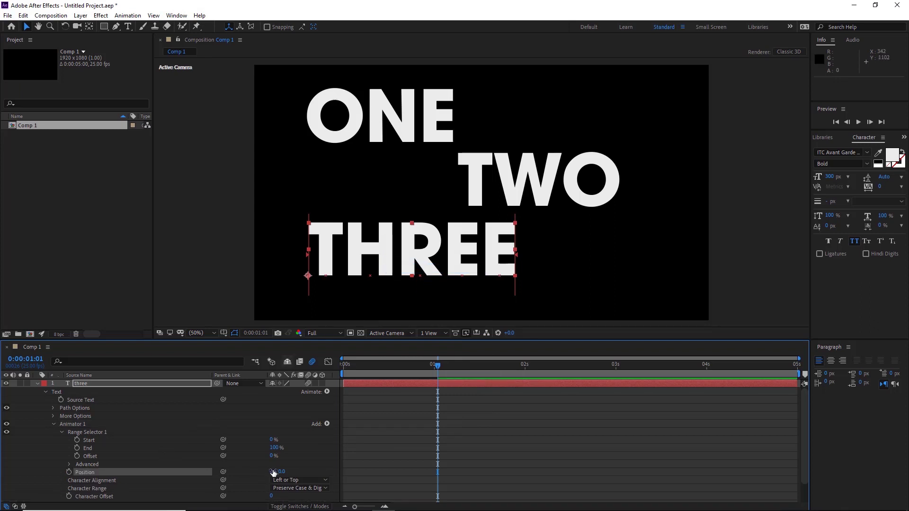
pyautogui.moveTo(280, 472); pyautogui.dragTo(511, 448)
pyautogui.click(162, 440)
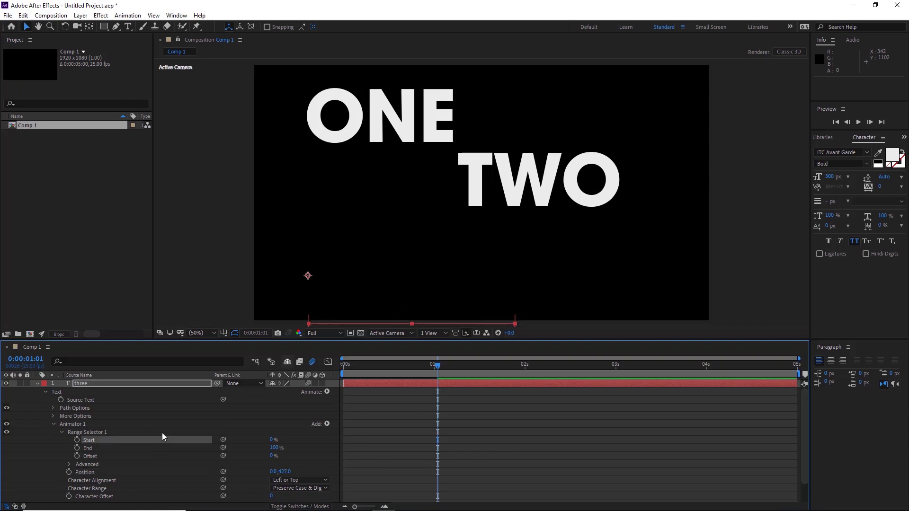
# Step: Keyframe THREE's range selector Start from 0% at 1 second to 100% at 2 seconds
pyautogui.click(76, 440)
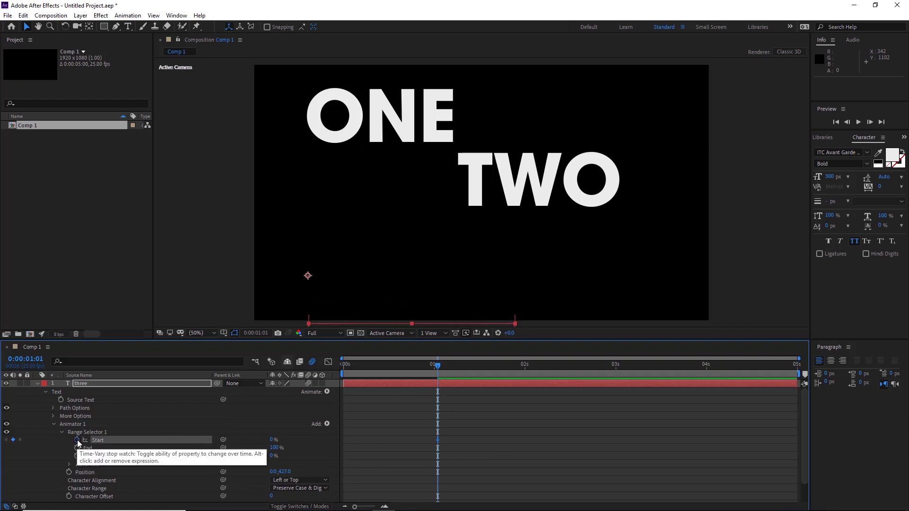
pyautogui.click(525, 368)
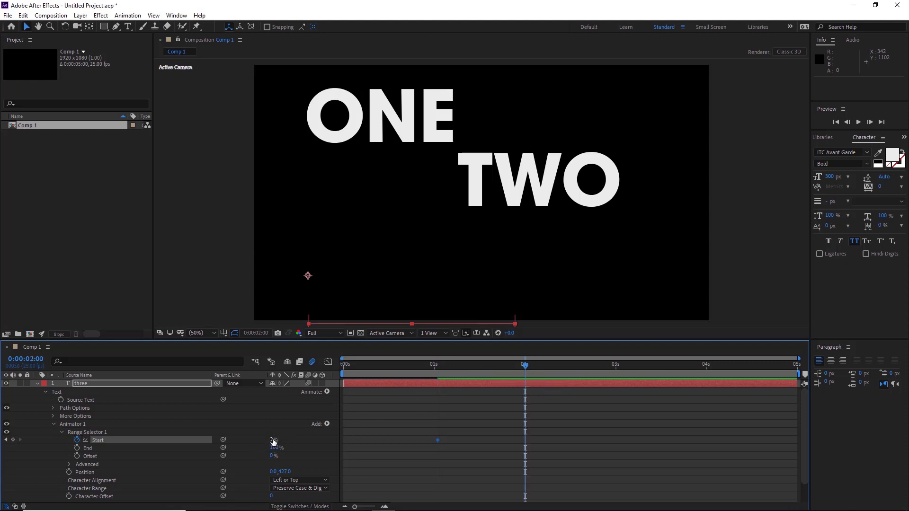
pyautogui.moveTo(273, 442); pyautogui.dragTo(322, 436)
# Step: Check the letter reveal between 1 and 2 seconds, then select both Start keyframes
pyautogui.moveTo(524, 365)
pyautogui.mouseDown()
pyautogui.moveTo(439, 386)
pyautogui.moveTo(518, 370)
pyautogui.mouseUp()
pyautogui.click(558, 454)
pyautogui.press('Home')
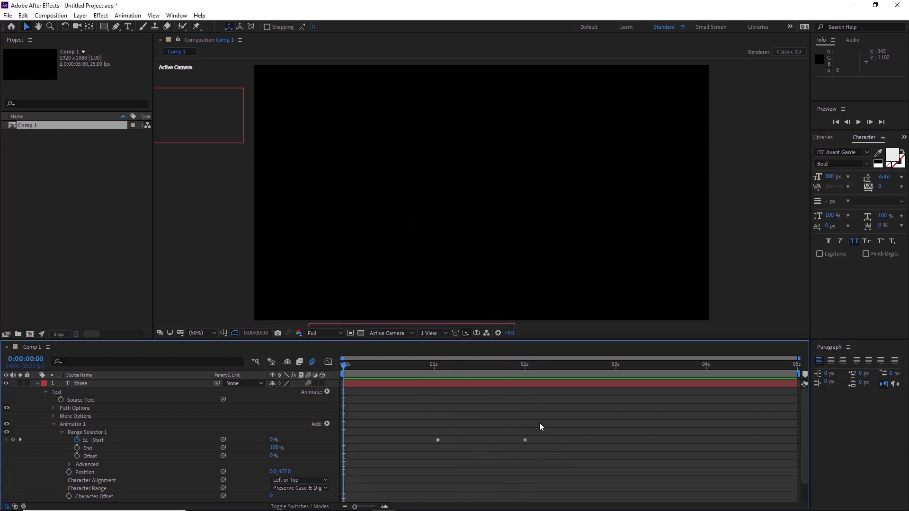
pyautogui.moveTo(569, 418); pyautogui.dragTo(420, 453)
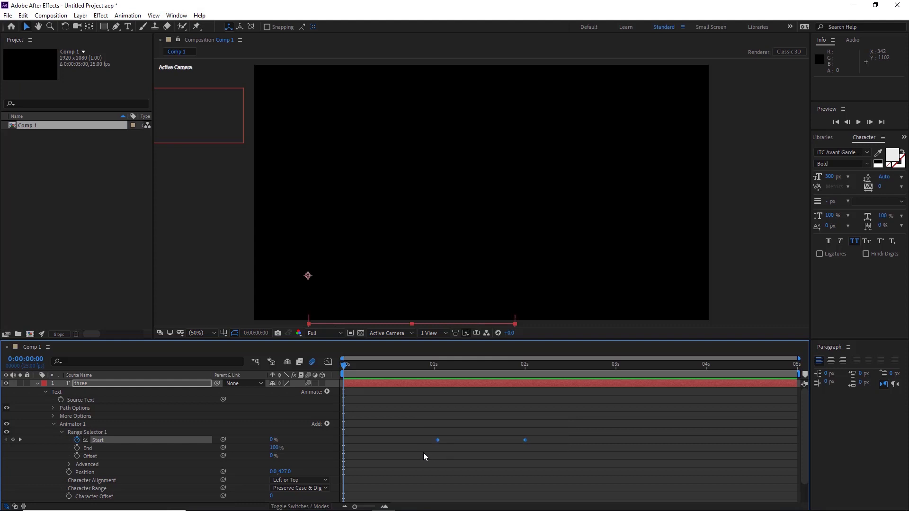
# Step: Collapse layer three's properties and preview the ONE, TWO, THREE animation
pyautogui.press('u')
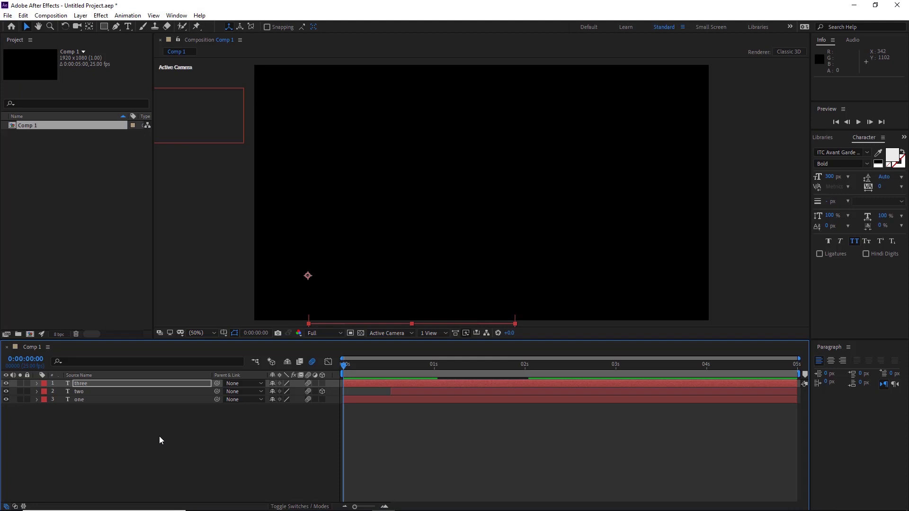
pyautogui.press('space')
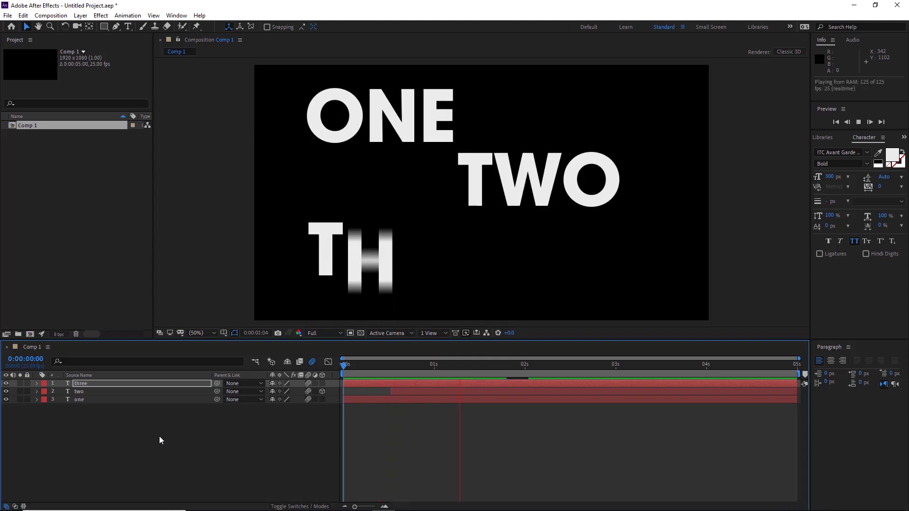